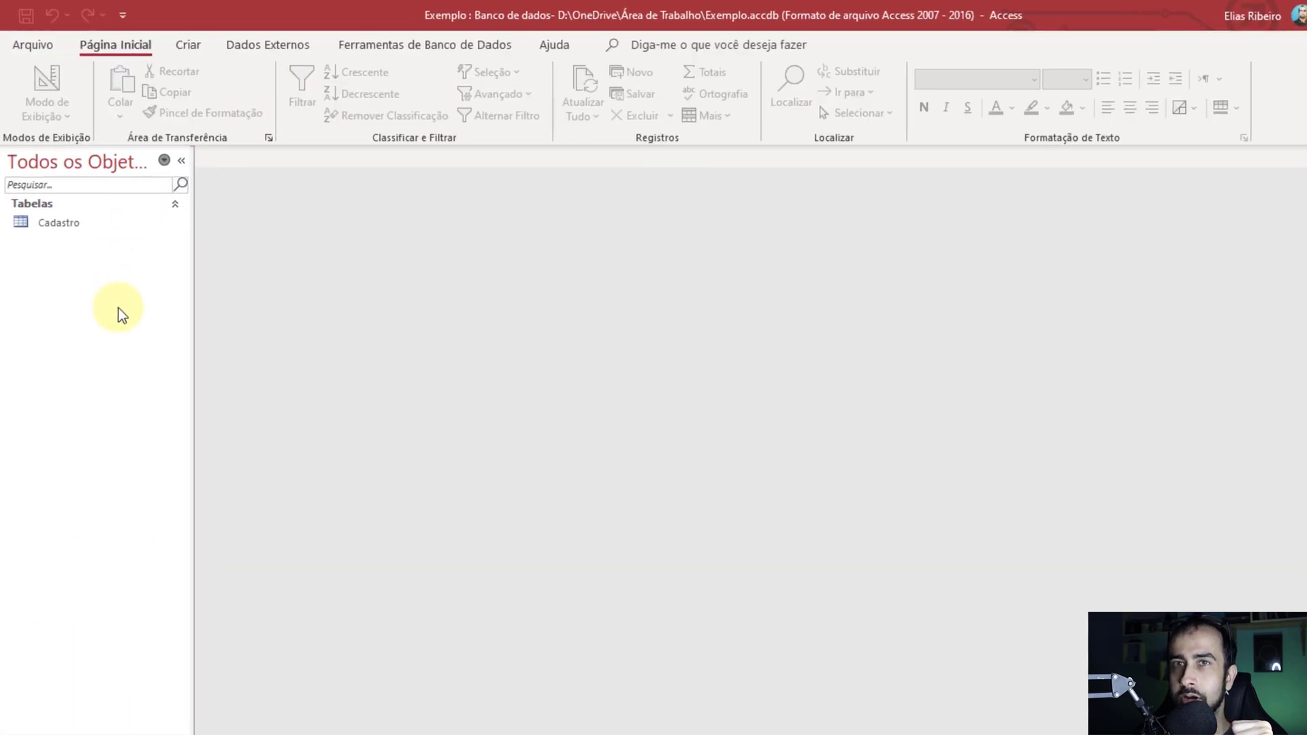
Open the Cadastro table and add an Anexo (attachment) field after Endereço.
{"action": "double_click", "coordinate": [108, 384]}
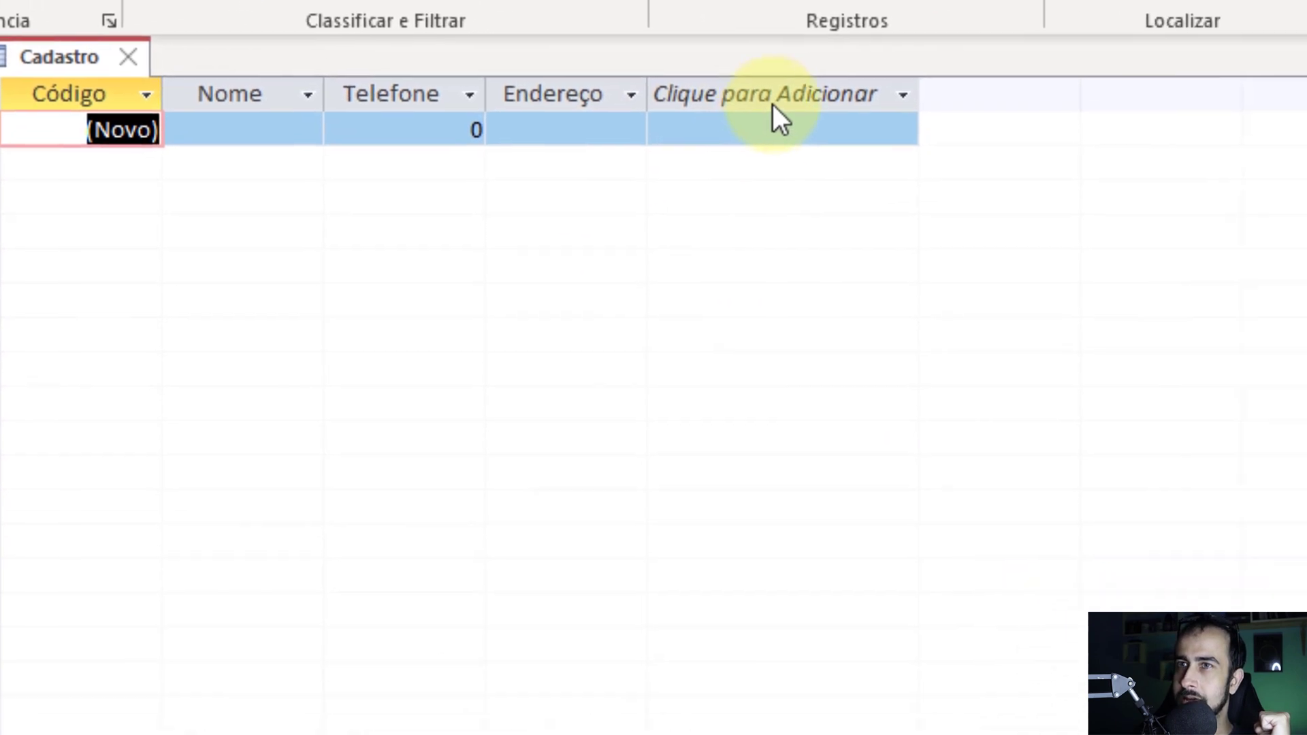
{"action": "left_click", "coordinate": [757, 72]}
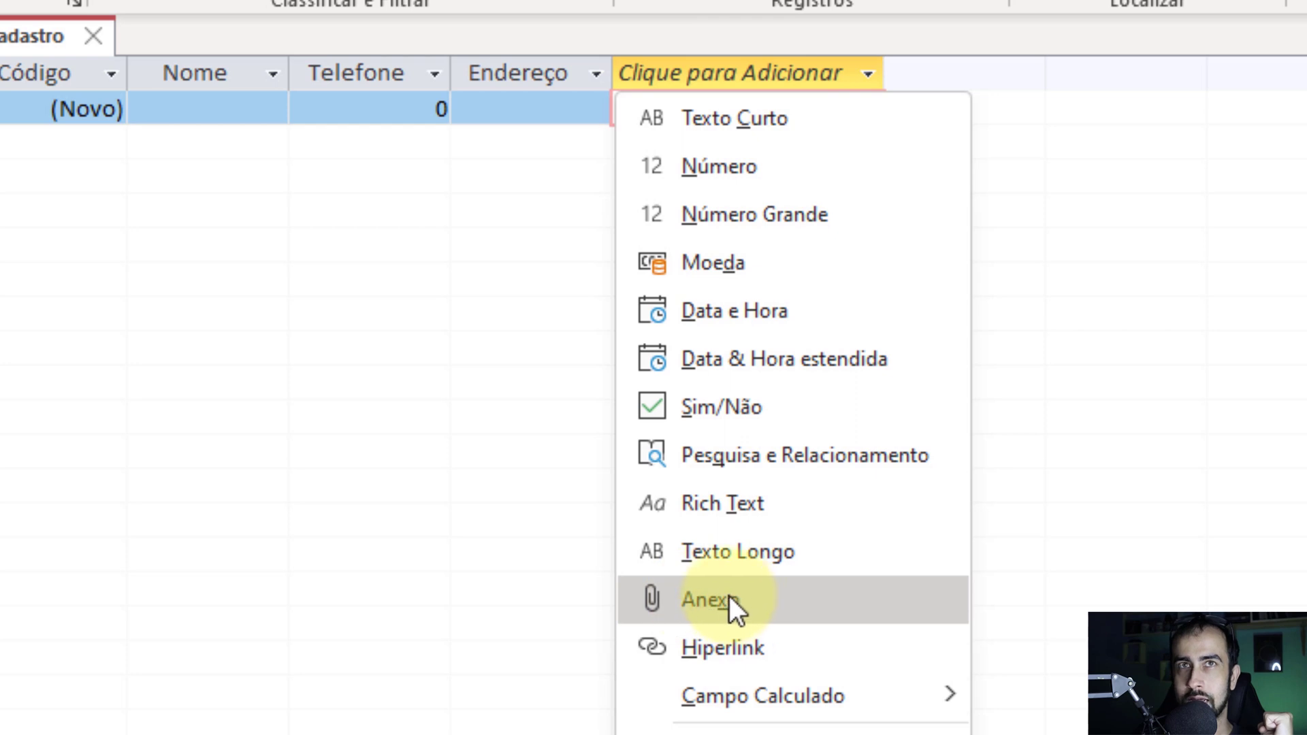
{"action": "left_click", "coordinate": [779, 598]}
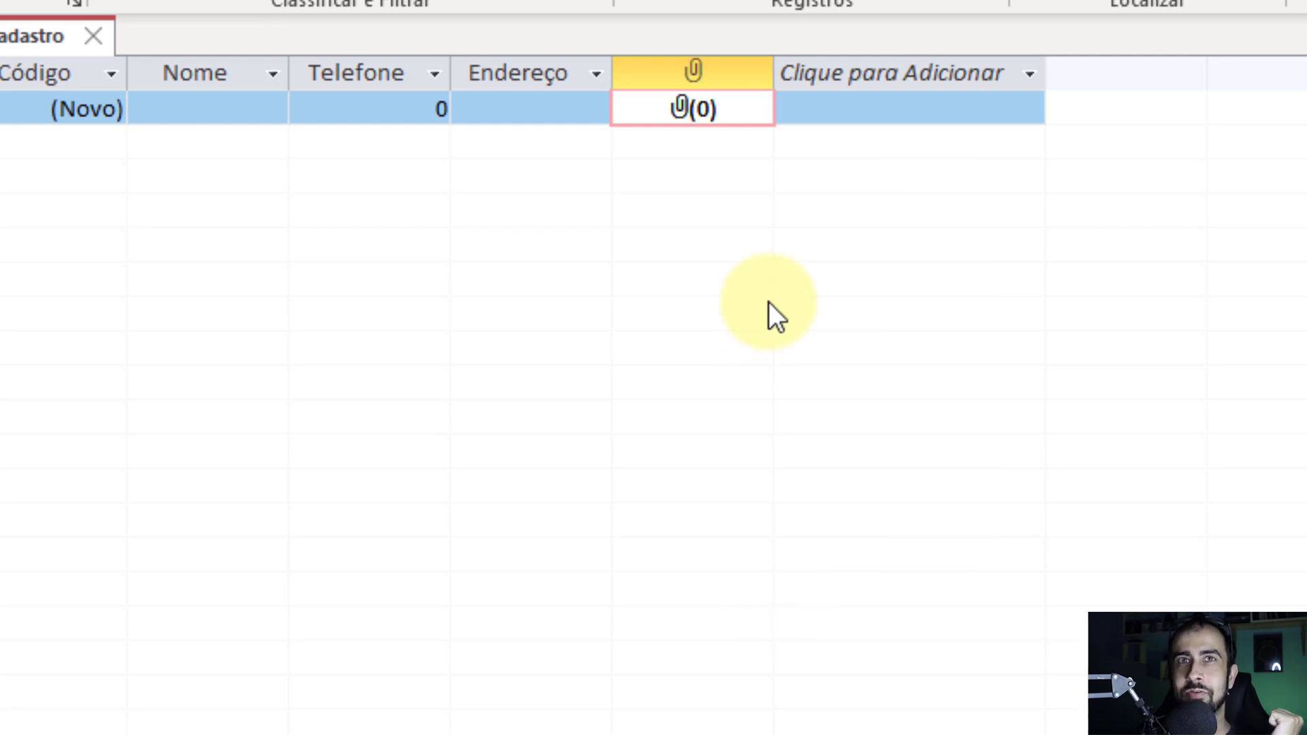
Enter a name, phone number and placeholder address in the first record, ending in the attachment column.
{"action": "left_click", "coordinate": [331, 445]}
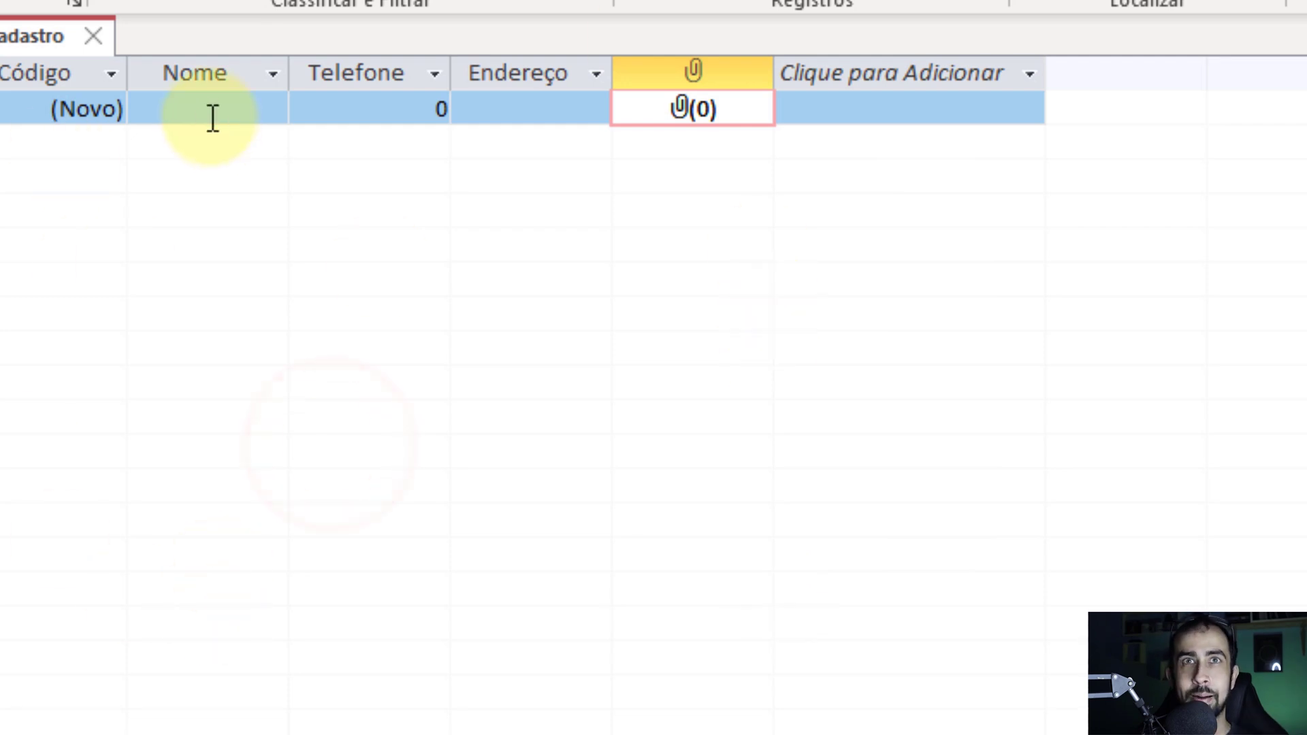
{"action": "left_click", "coordinate": [211, 114]}
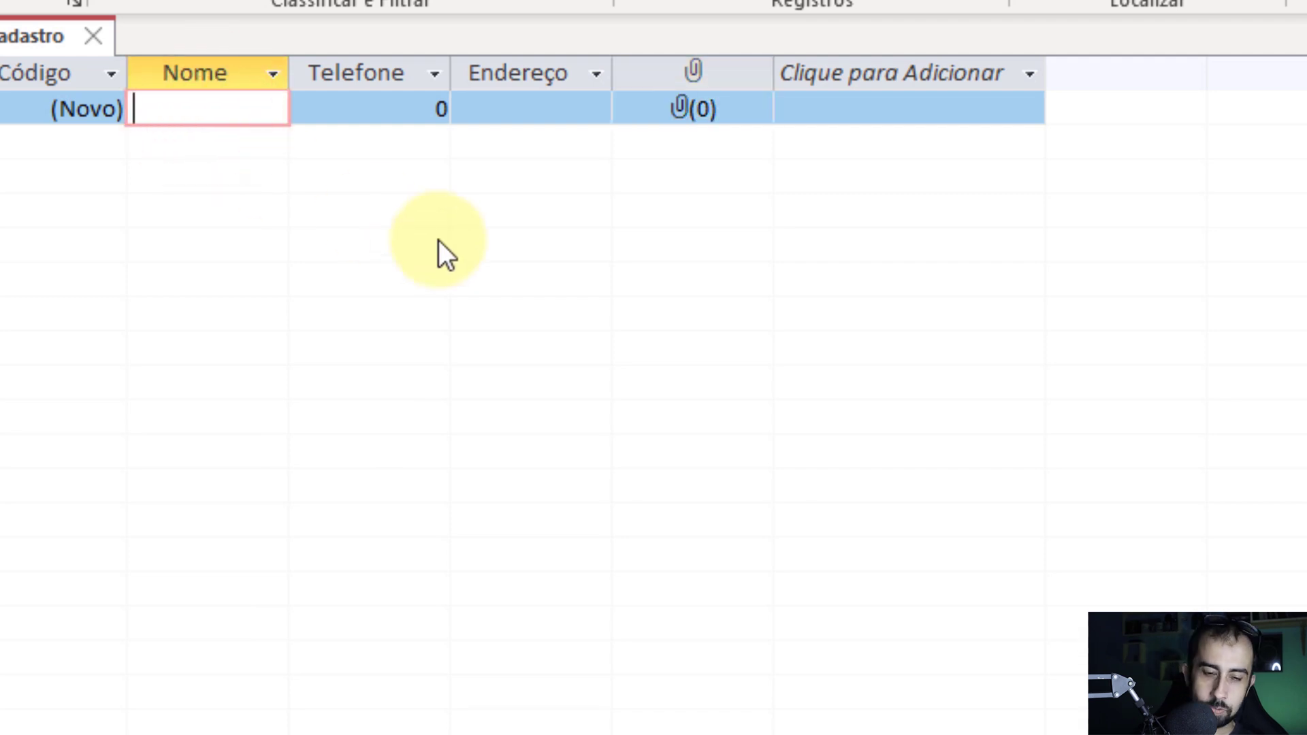
{"action": "type", "text": "El"}
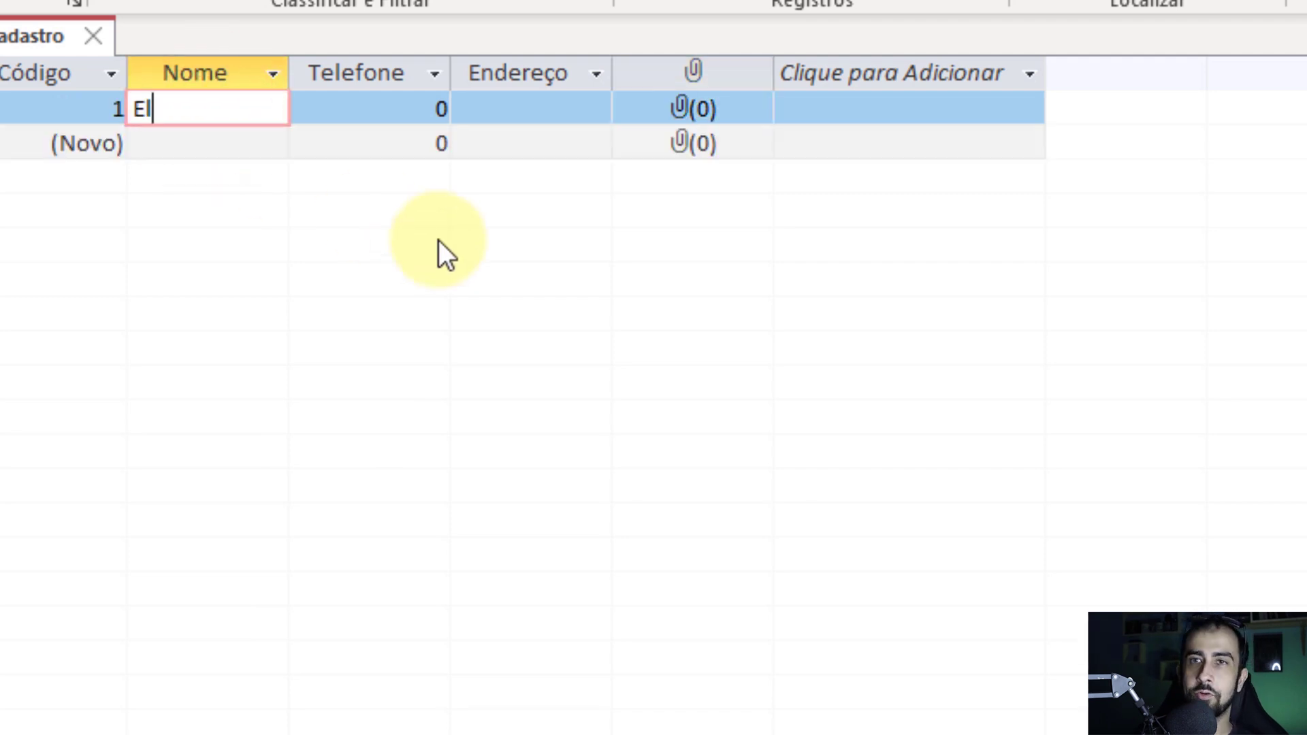
{"action": "type", "text": "ias"}
{"action": "key", "text": "Tab"}
{"action": "type", "text": "11"}
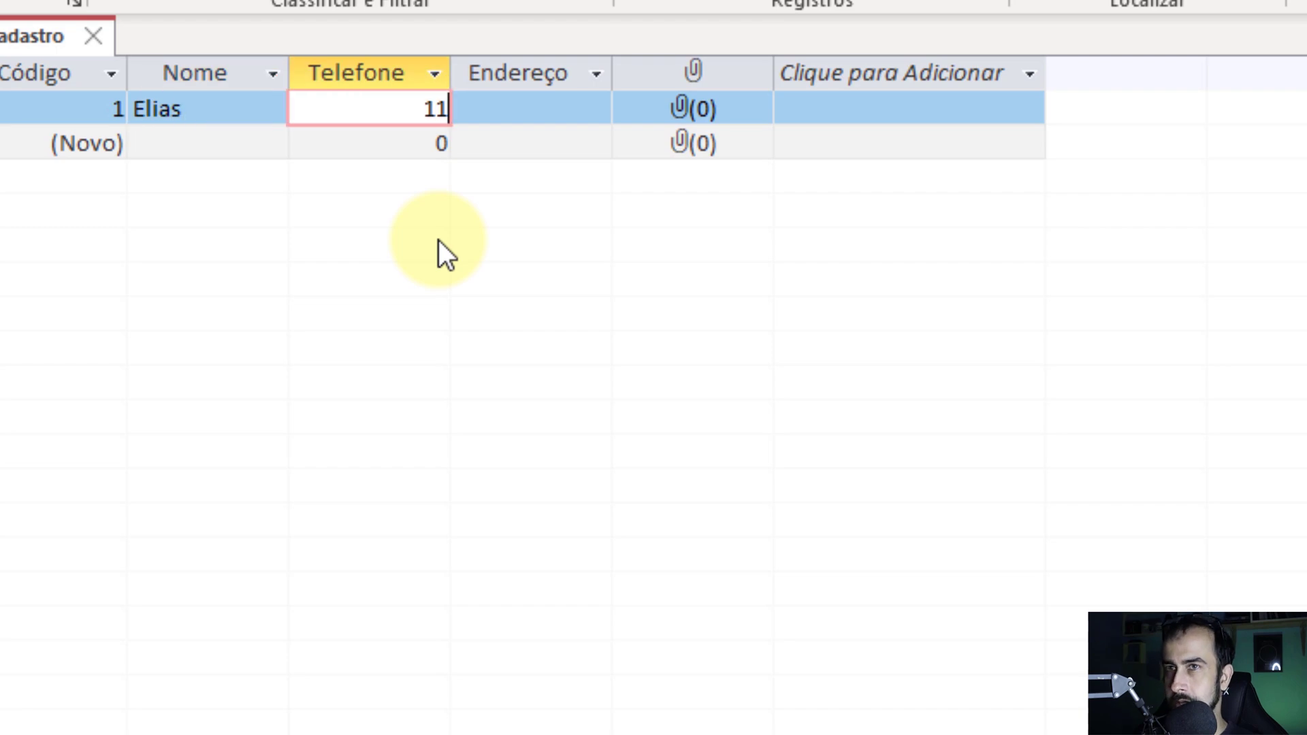
{"action": "type", "text": "111"}
{"action": "key", "text": "Tab"}
{"action": "type", "text": "asfasfsadf"}
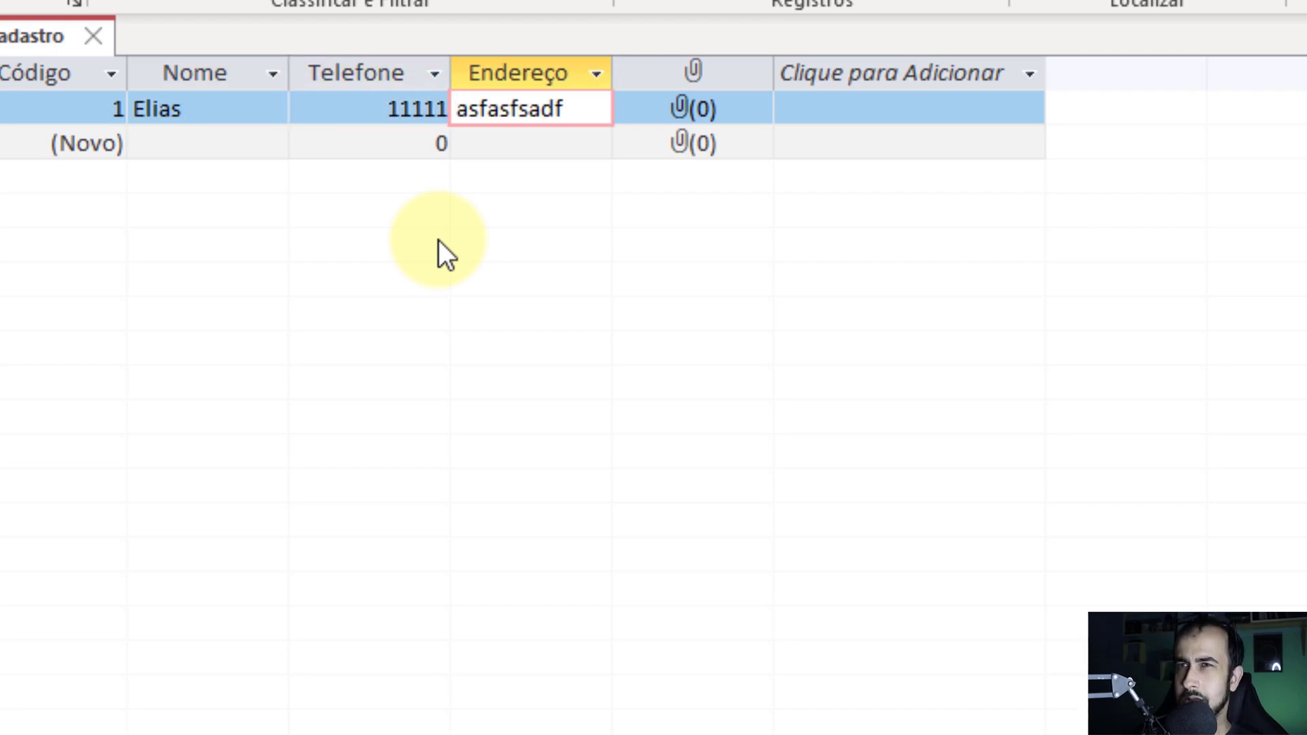
{"action": "key", "text": "Tab"}
Attach newbie_badge.png from the Newbie Aulas folder to the record's attachment field.
{"action": "double_click", "coordinate": [681, 107]}
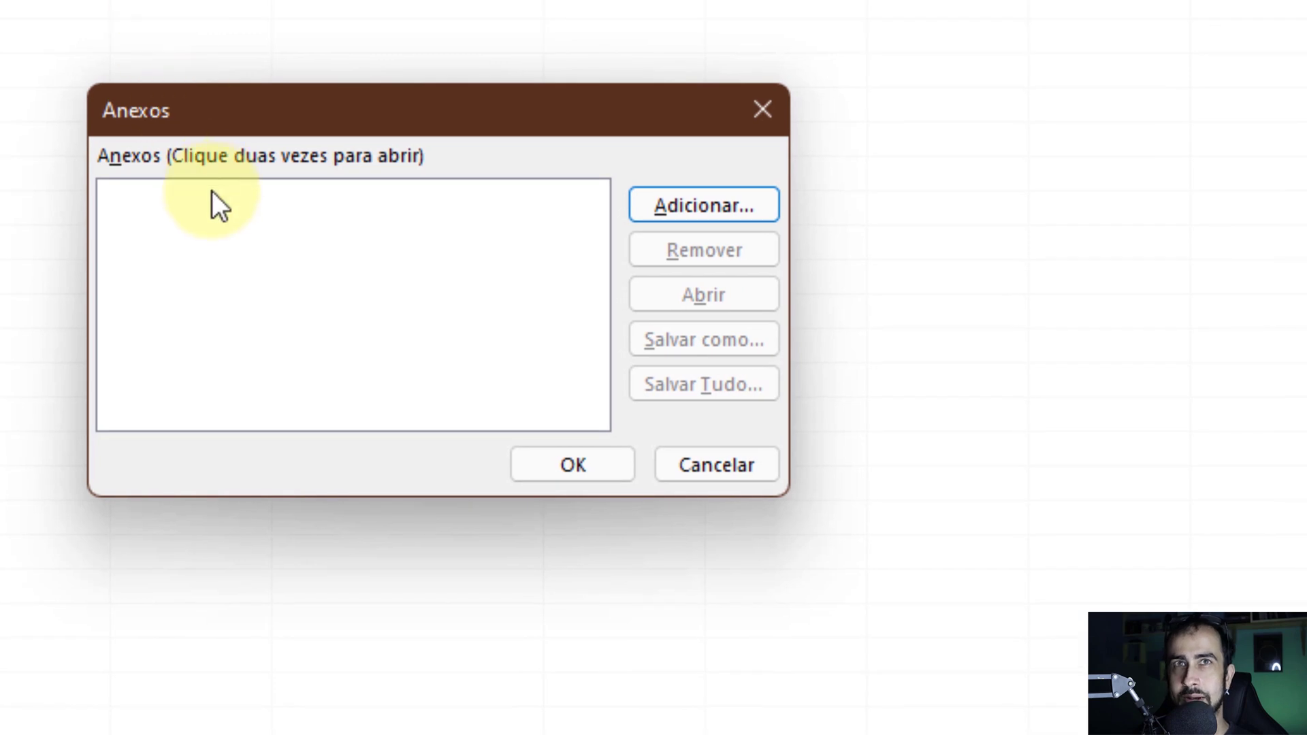
{"action": "left_click", "coordinate": [628, 181]}
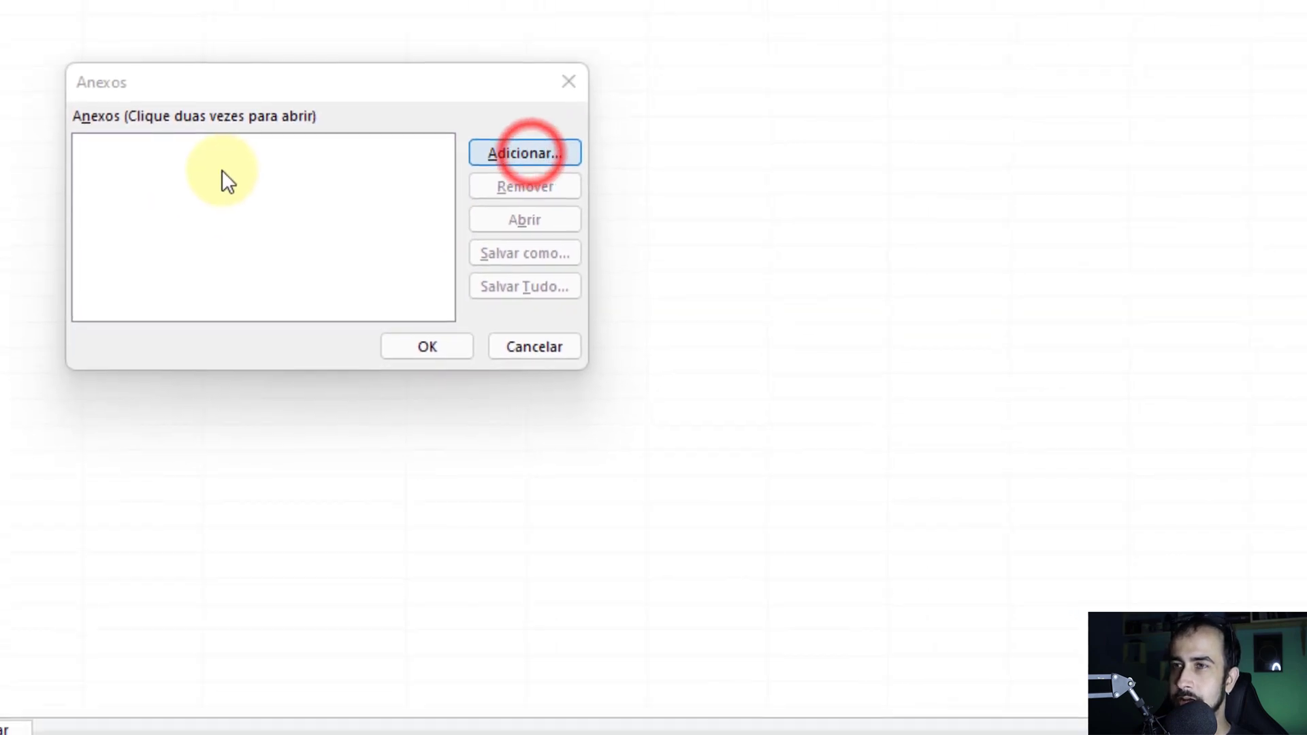
{"action": "scroll", "coordinate": [224, 409], "scroll_direction": "up", "scroll_amount": 5}
{"action": "left_click", "coordinate": [224, 439]}
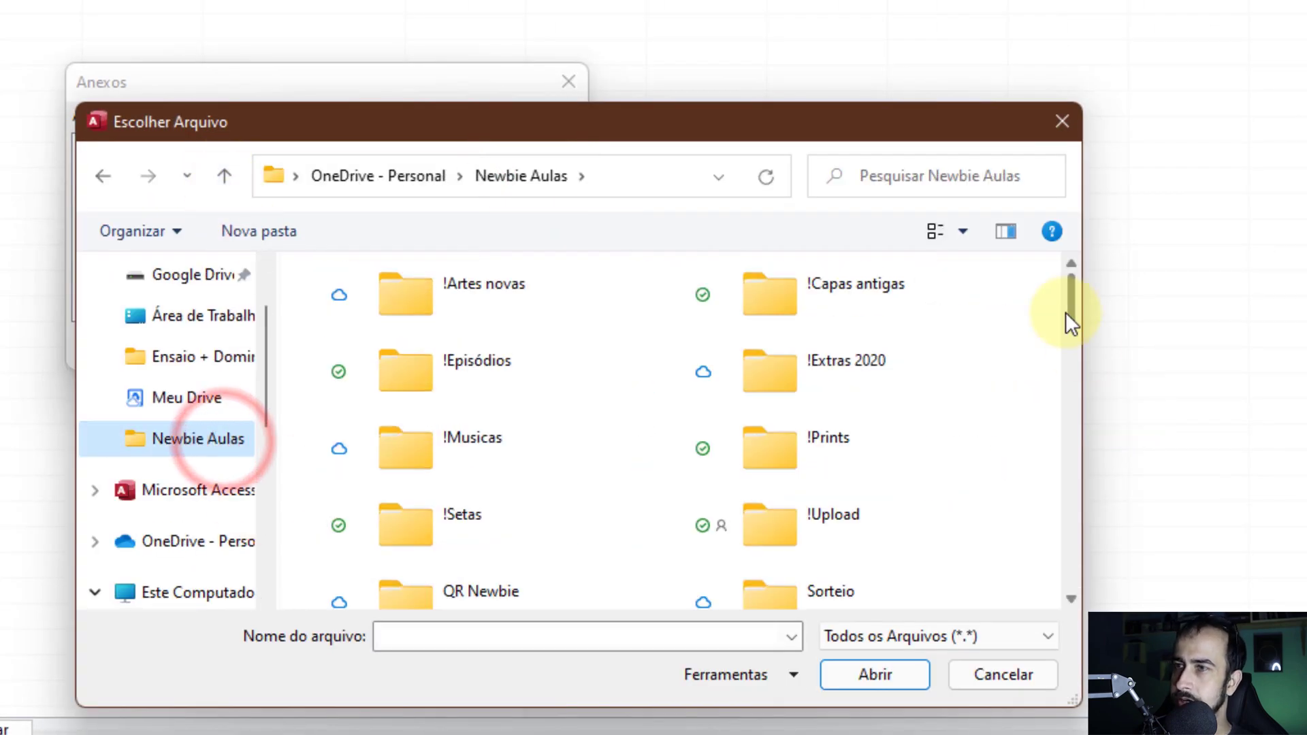
{"action": "left_click_drag", "start_coordinate": [1066, 309], "coordinate": [1071, 502]}
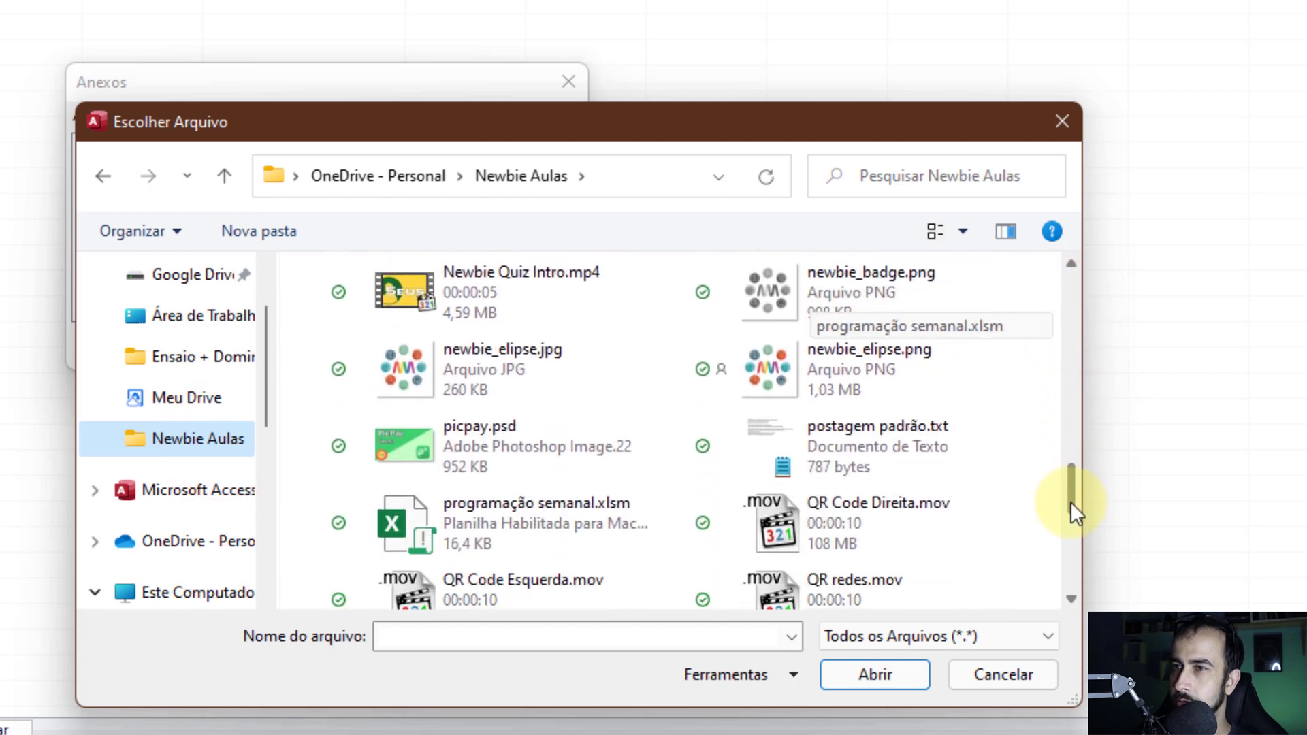
{"action": "left_click", "coordinate": [792, 299]}
{"action": "left_click", "coordinate": [854, 681]}
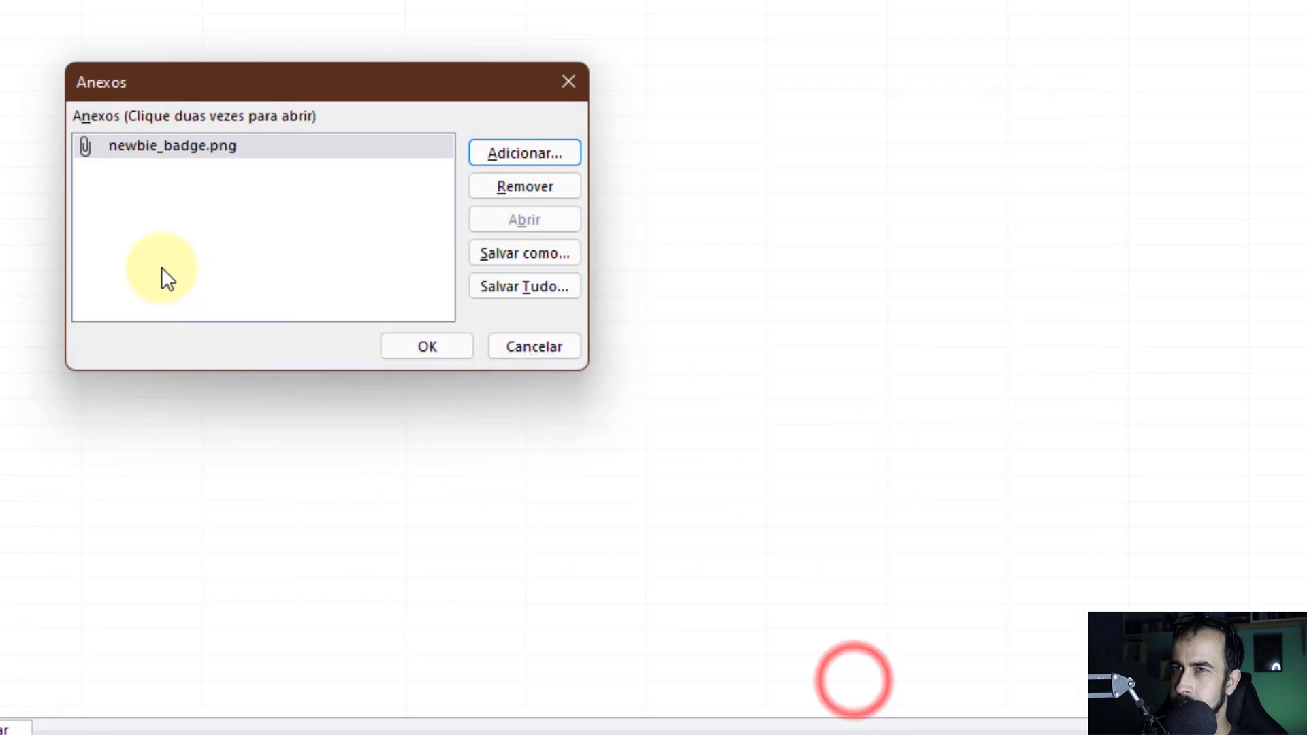
{"action": "left_click", "coordinate": [1015, 621]}
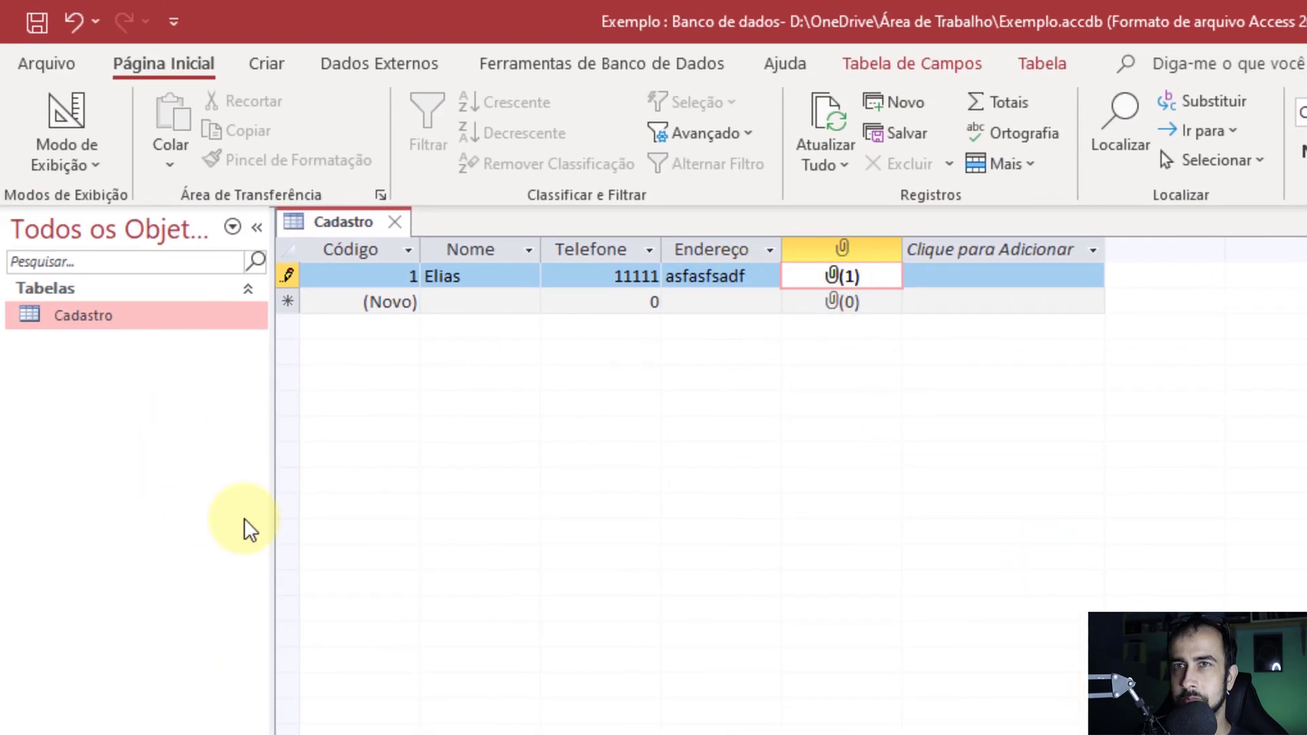
Save the record, then reopen its attachments and open newbie_badge.png to view it.
{"action": "left_click", "coordinate": [34, 26]}
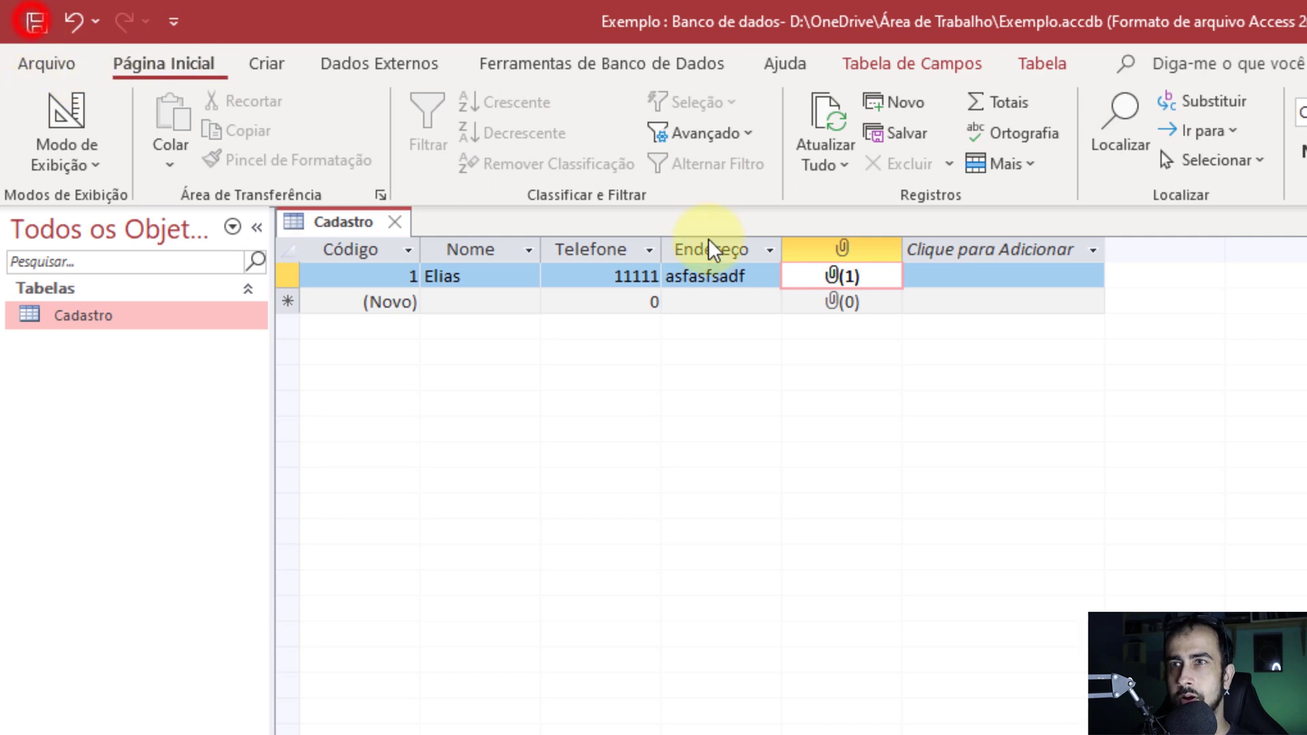
{"action": "double_click", "coordinate": [846, 277]}
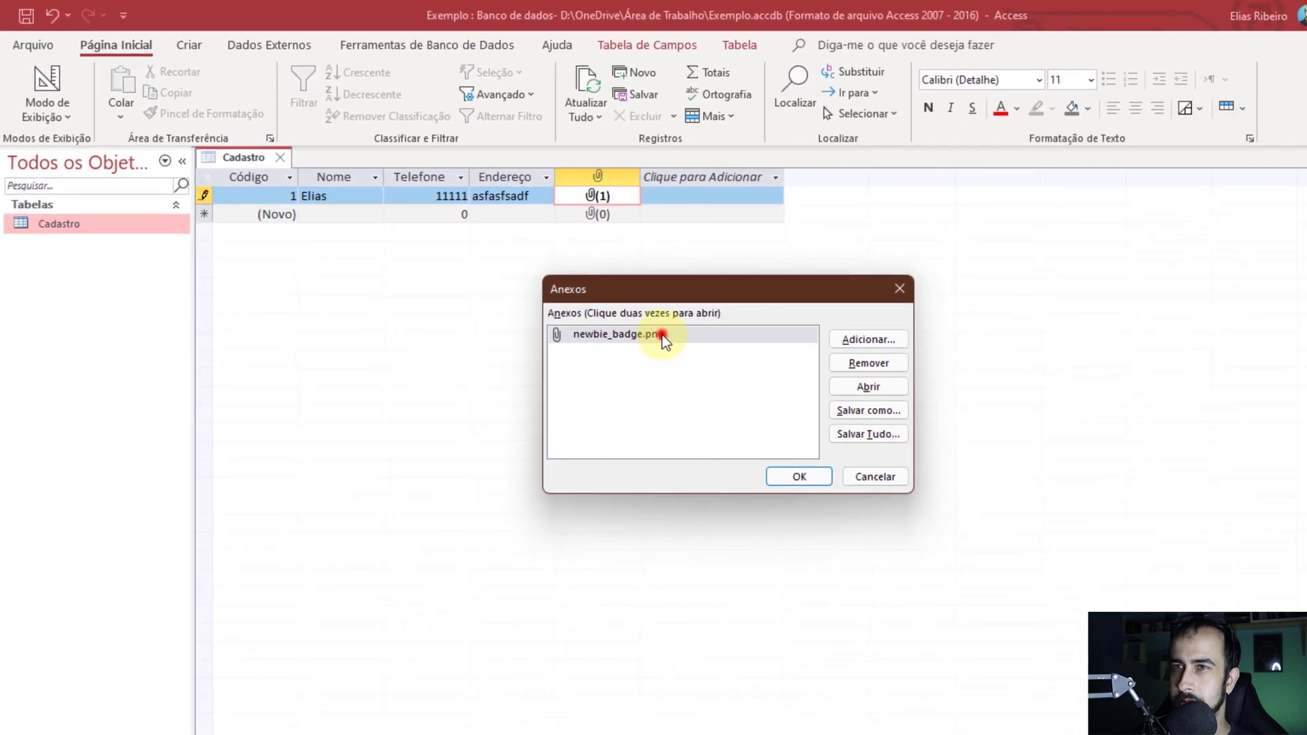
{"action": "double_click", "coordinate": [662, 334]}
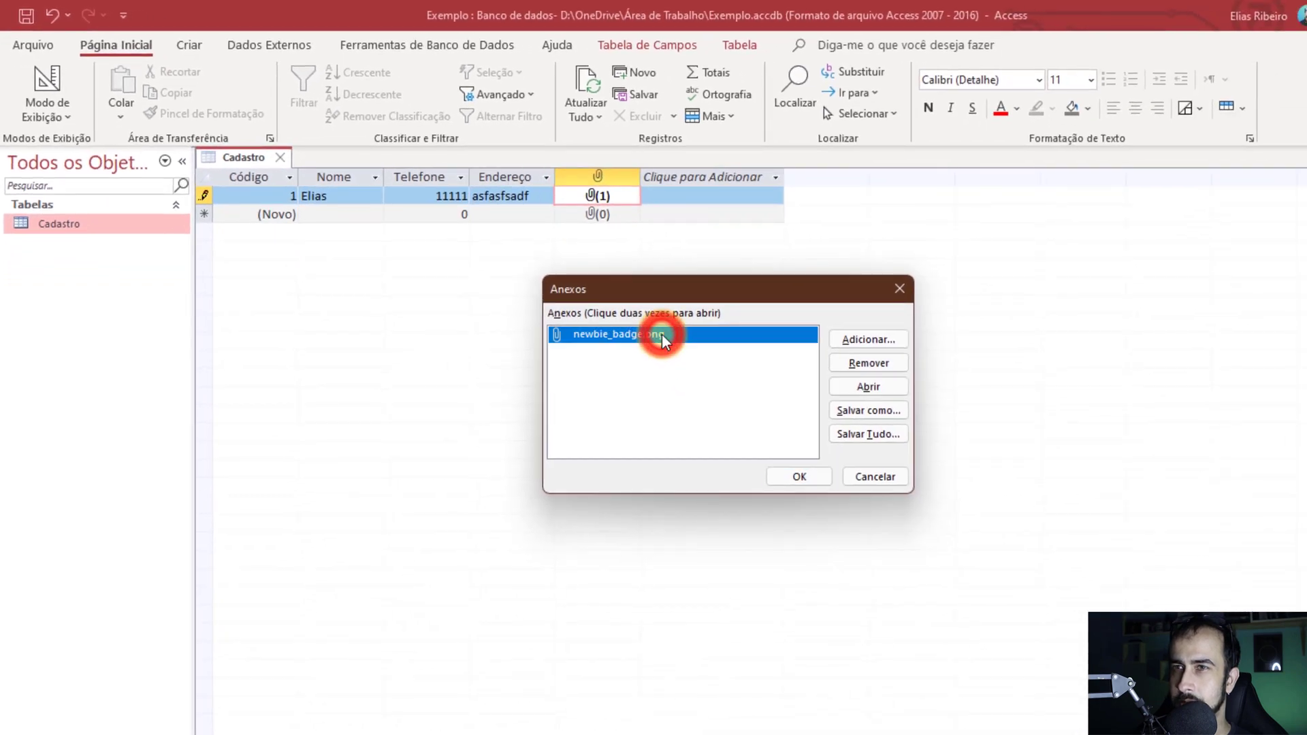